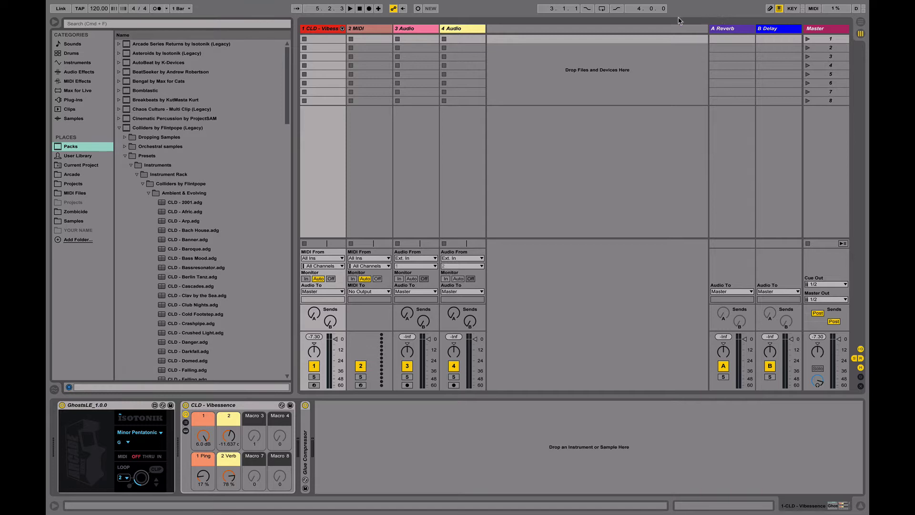
Step: Select the GhostsLE and CLD - Vibessence devices, then bring up the GhostsLE maze editor
left_click(104, 405)
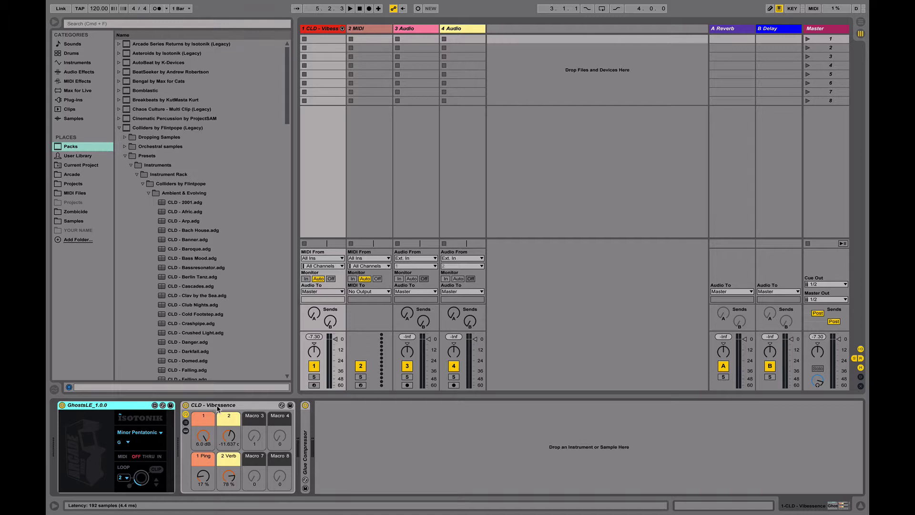
left_click(247, 406)
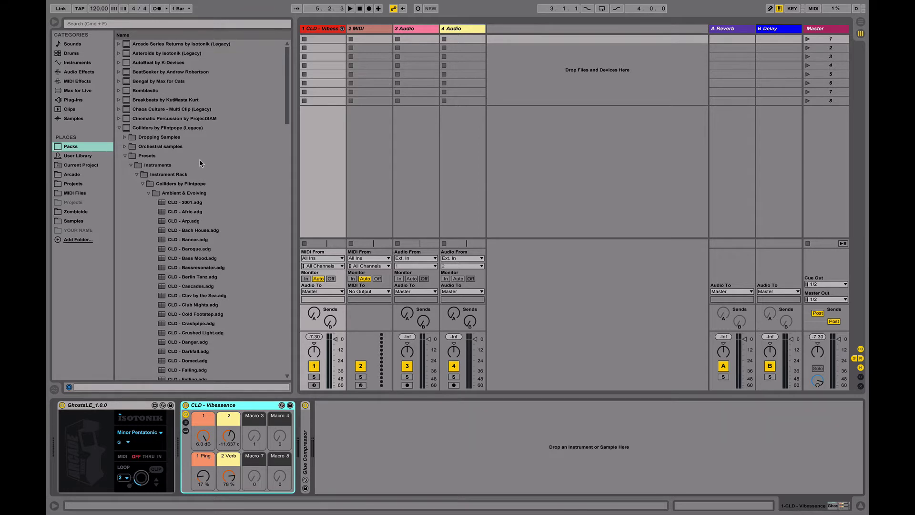
left_click(185, 130)
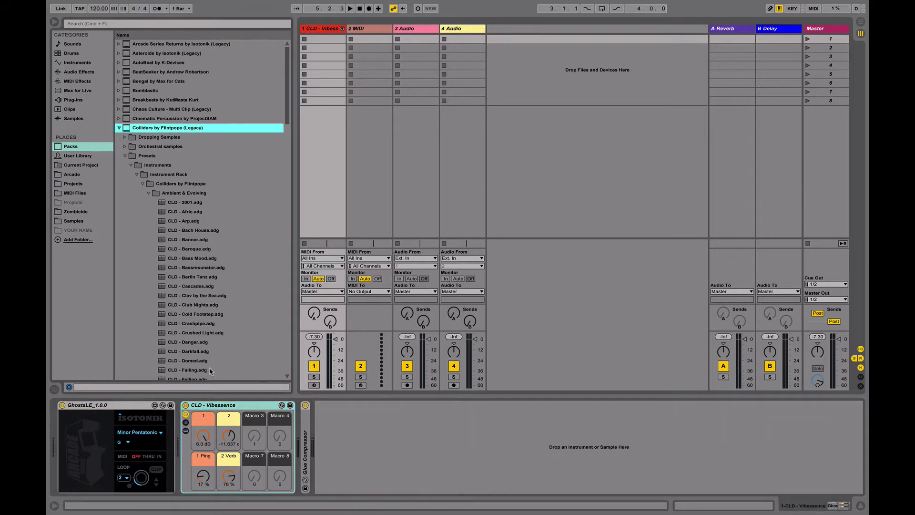
left_click(128, 421)
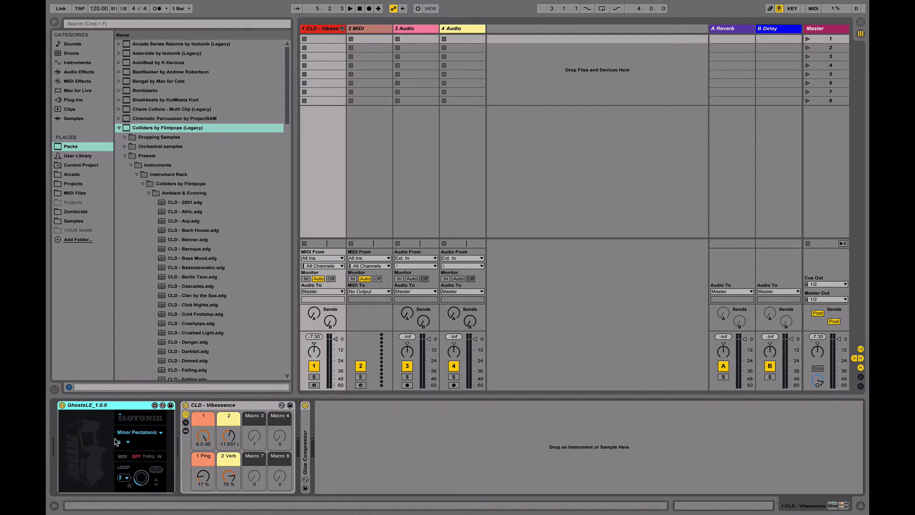
left_click(86, 463)
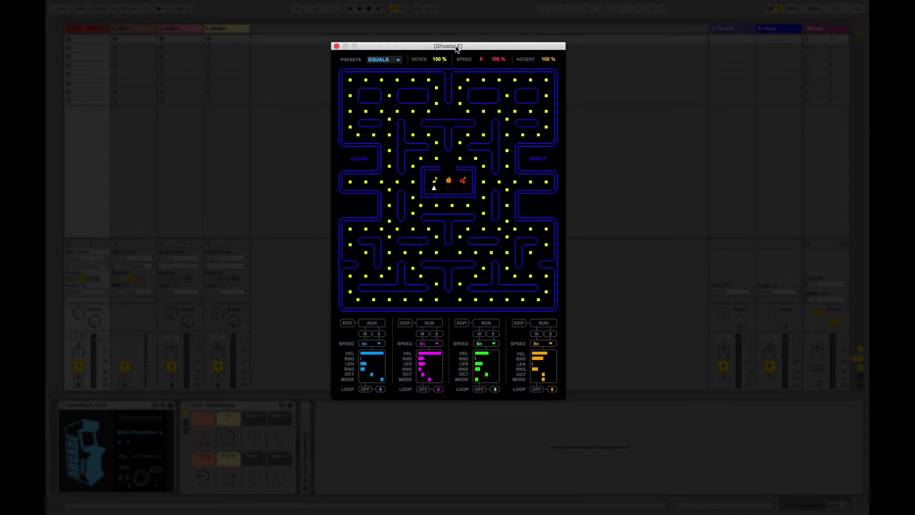
left_click_drag(455, 46, 455, 48)
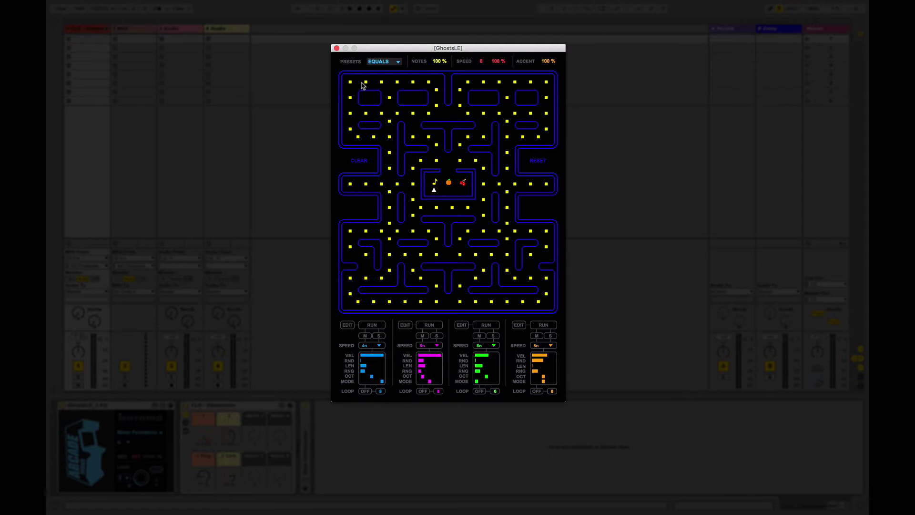
Step: Preview the DIVIDED grid preset, then switch back to EQUALS
left_click(389, 63)
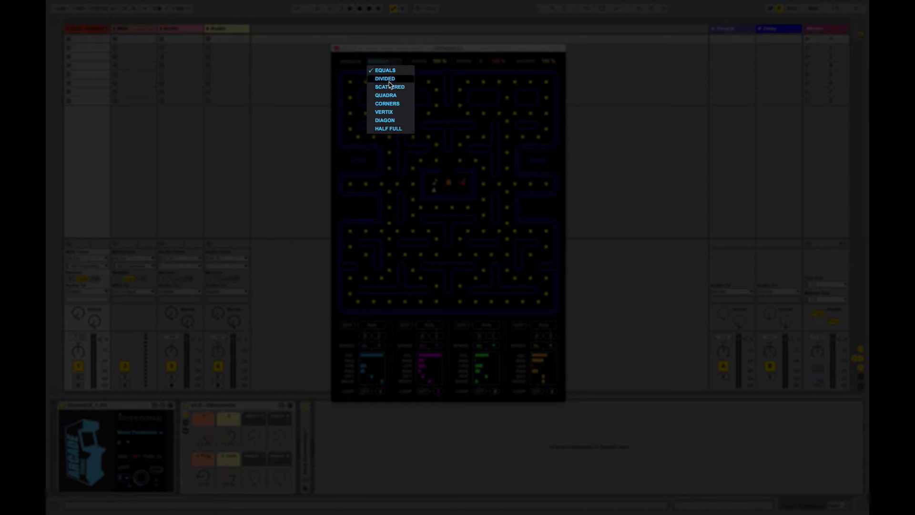
left_click(388, 79)
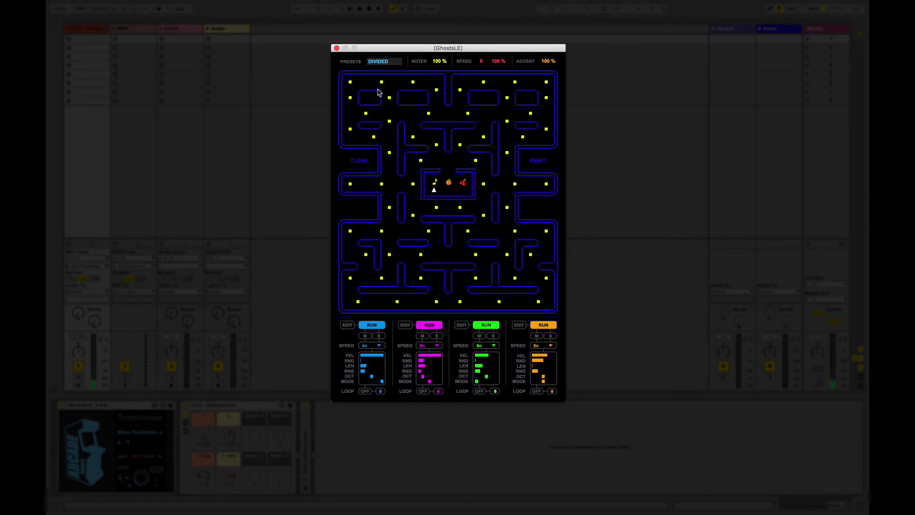
left_click(379, 62)
left_click(380, 71)
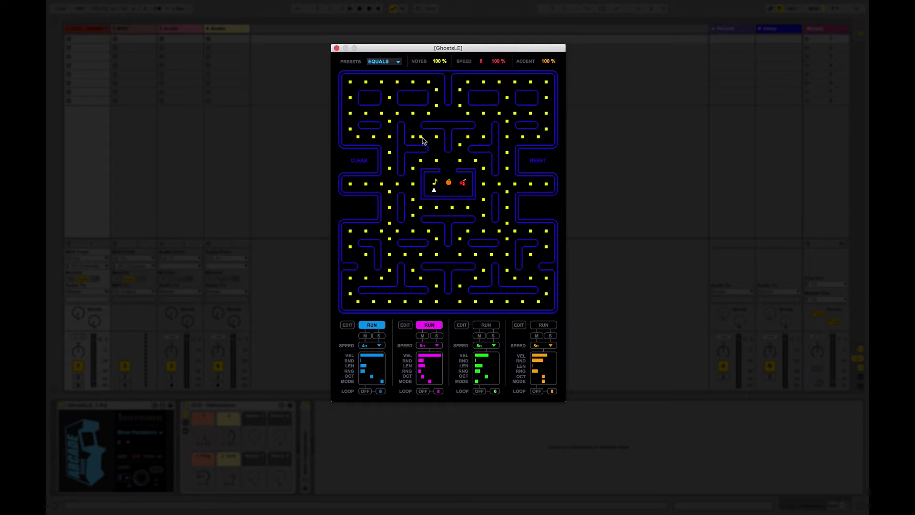
Step: Toggle maze dots, adding dots along the top corridor, upper middle and a lower corridor
left_click(413, 121)
left_click(429, 113)
left_click(436, 106)
left_click(350, 82)
left_click(374, 82)
left_click(405, 82)
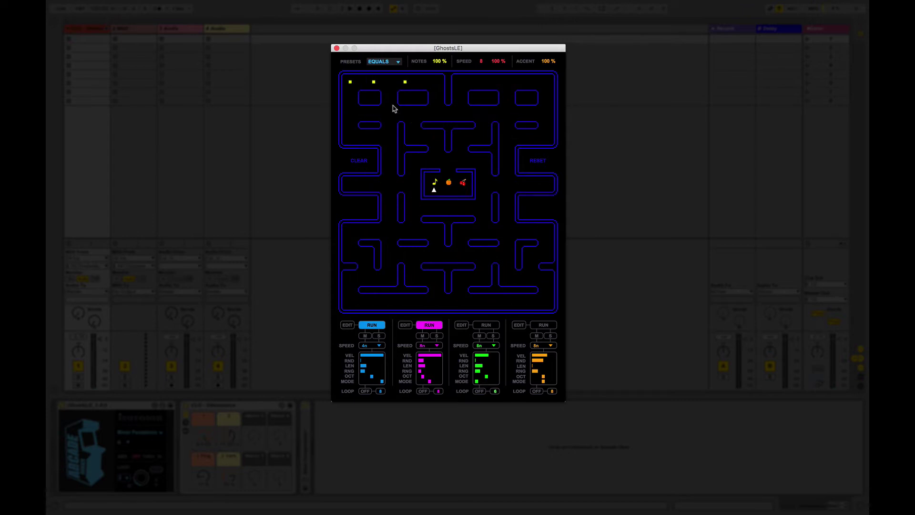
left_click(421, 113)
left_click(389, 113)
left_click(389, 144)
left_click(397, 183)
left_click(412, 183)
Step: Load the QUADRA grid preset, enable editing on lane 1, and start playback
left_click(382, 64)
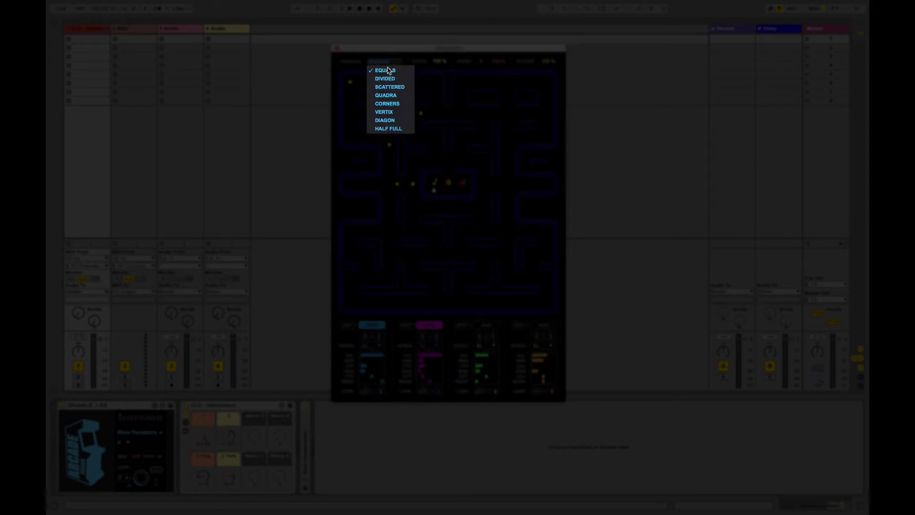
left_click(388, 96)
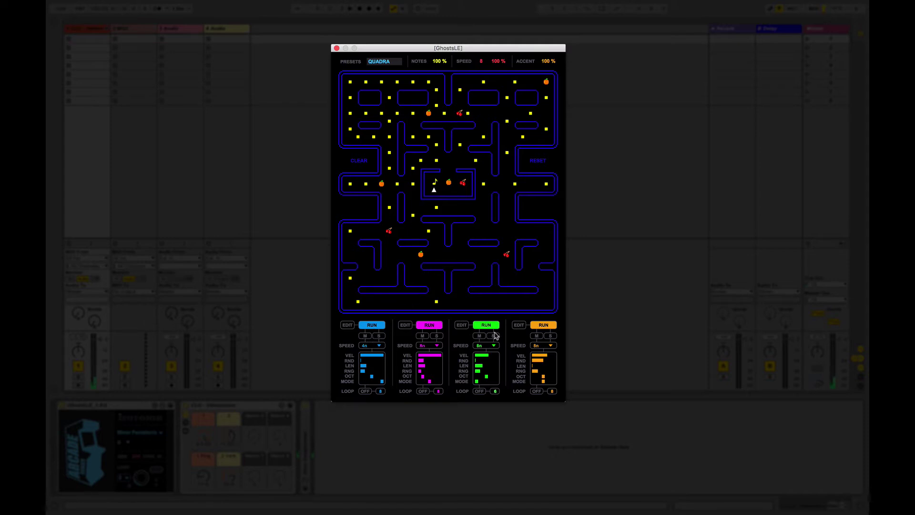
left_click(351, 327)
key("space")
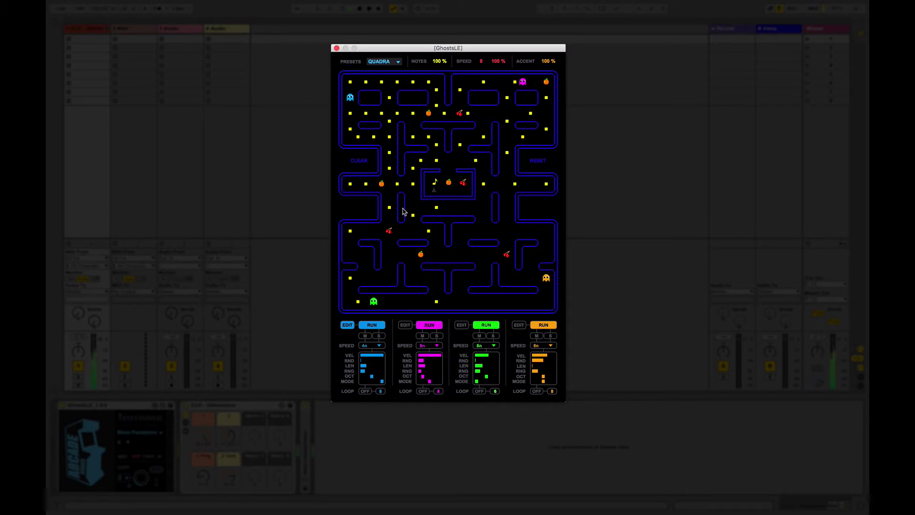
Step: Stop the magenta, green and orange ghosts so only blue runs
left_click(430, 326)
left_click(493, 327)
left_click(539, 326)
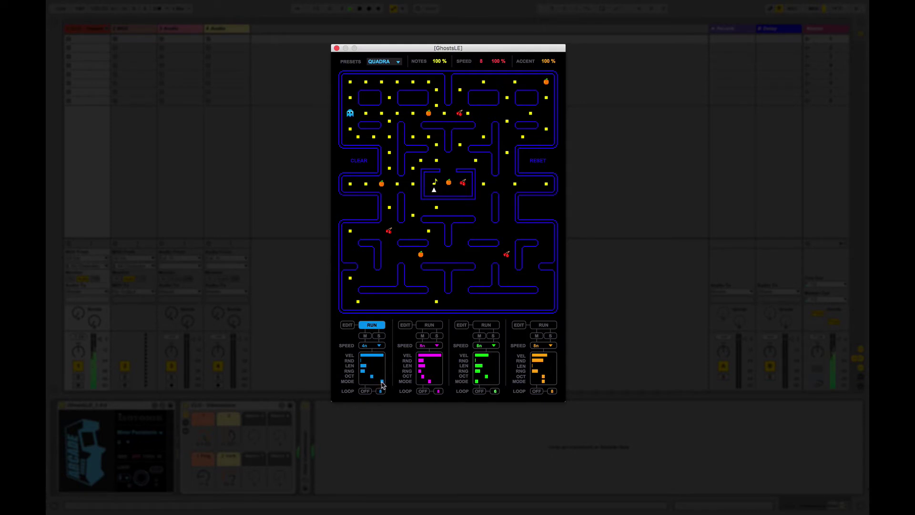
left_click_drag(381, 381, 364, 381)
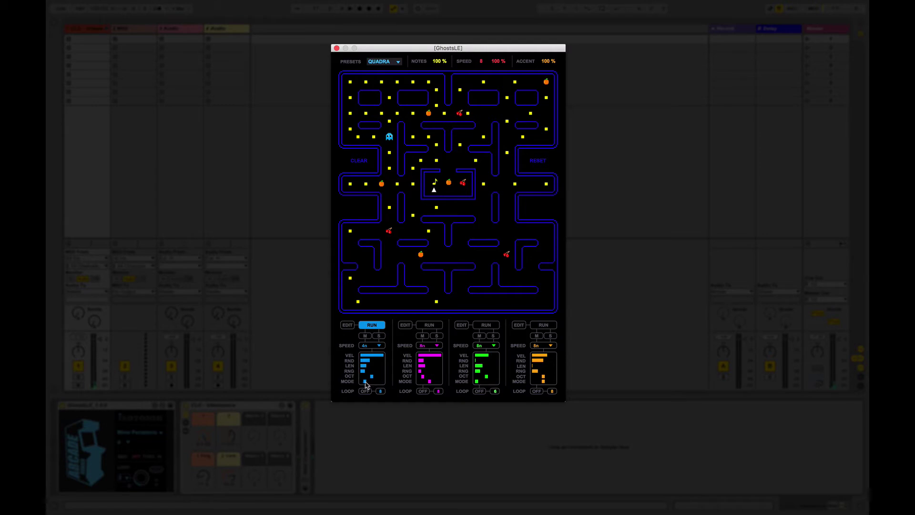
left_click_drag(365, 383, 368, 383)
left_click_drag(371, 381, 382, 381)
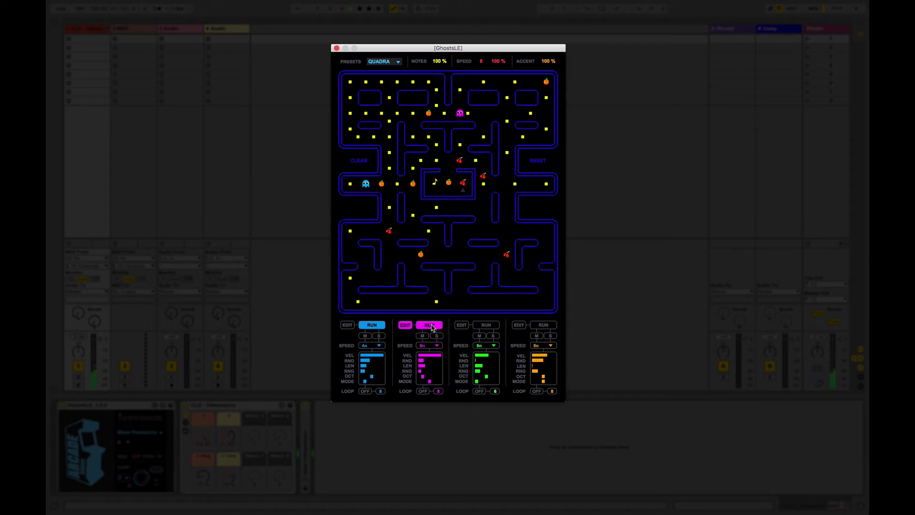
Step: Place the green ghost in the maze, then edit and start the orange ghost on lane 4
left_click(484, 231)
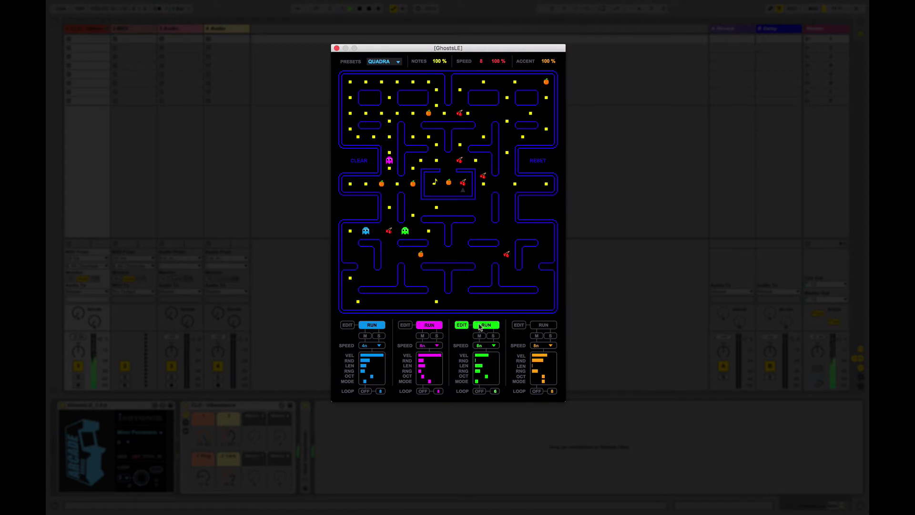
left_click(519, 325)
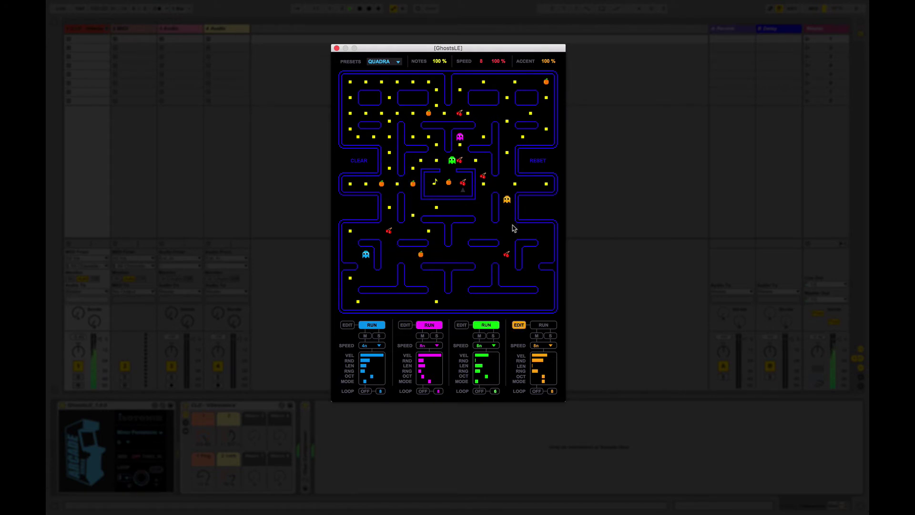
left_click(543, 324)
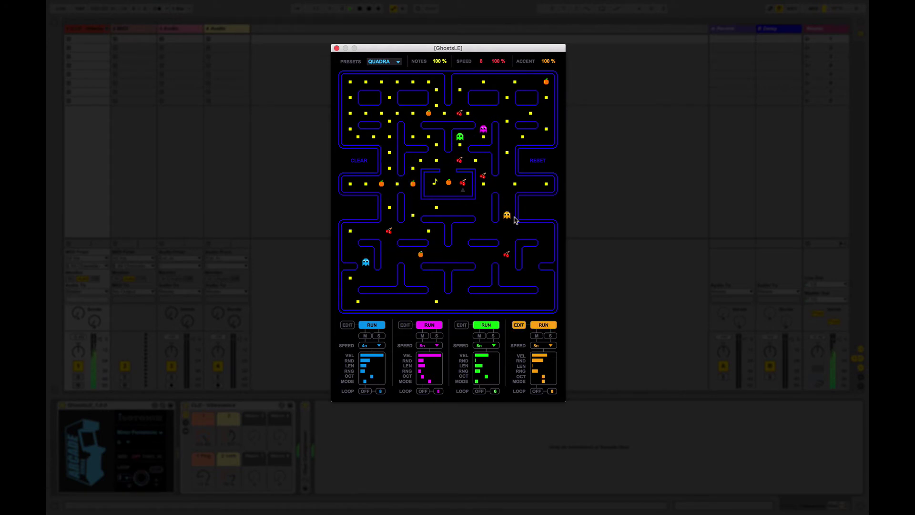
Step: Toggle mute and solo on the blue ghost off again, and make lane 1 the edited lane
left_click(368, 336)
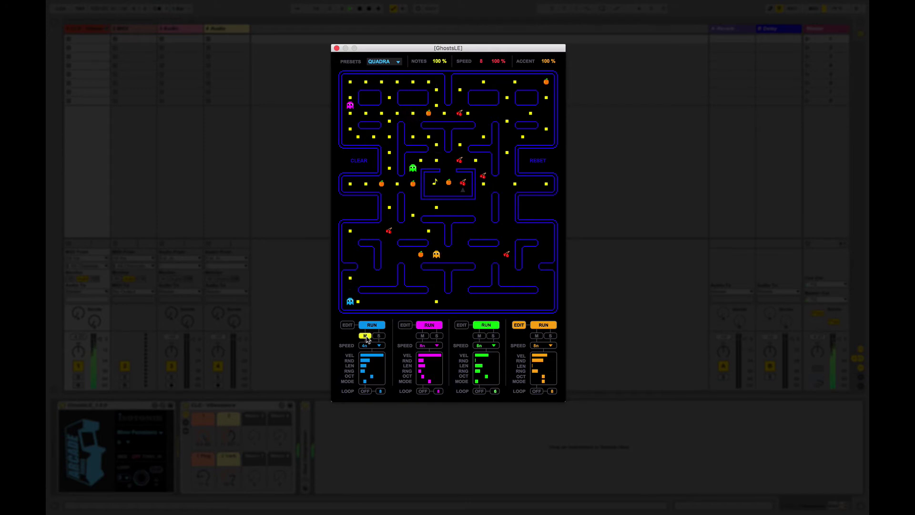
left_click(369, 336)
left_click(378, 335)
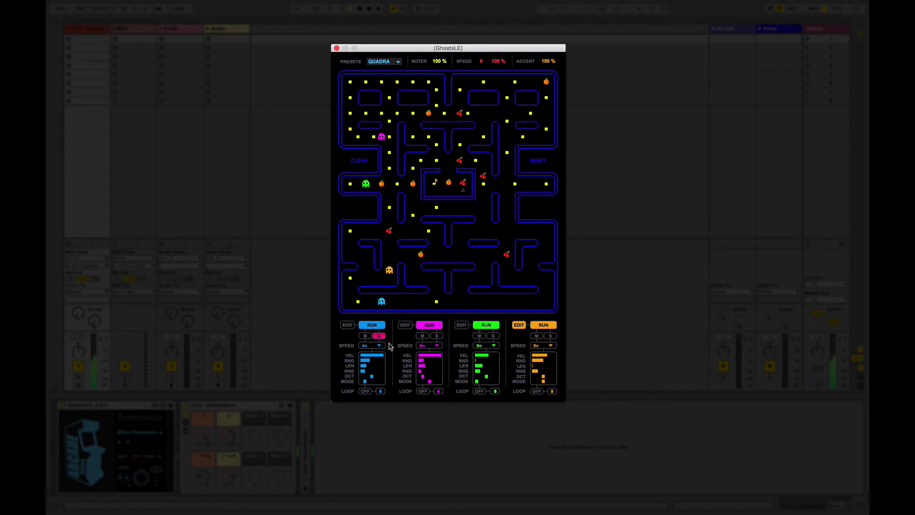
left_click(379, 336)
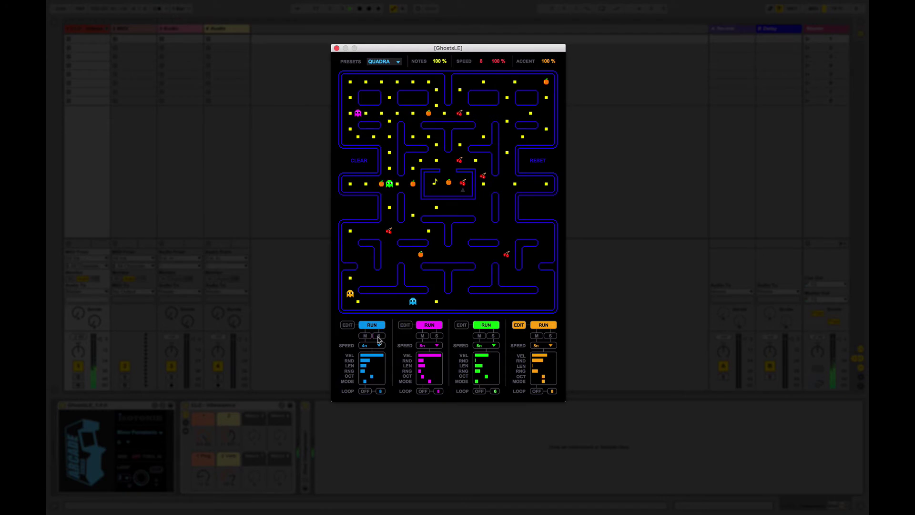
left_click(347, 325)
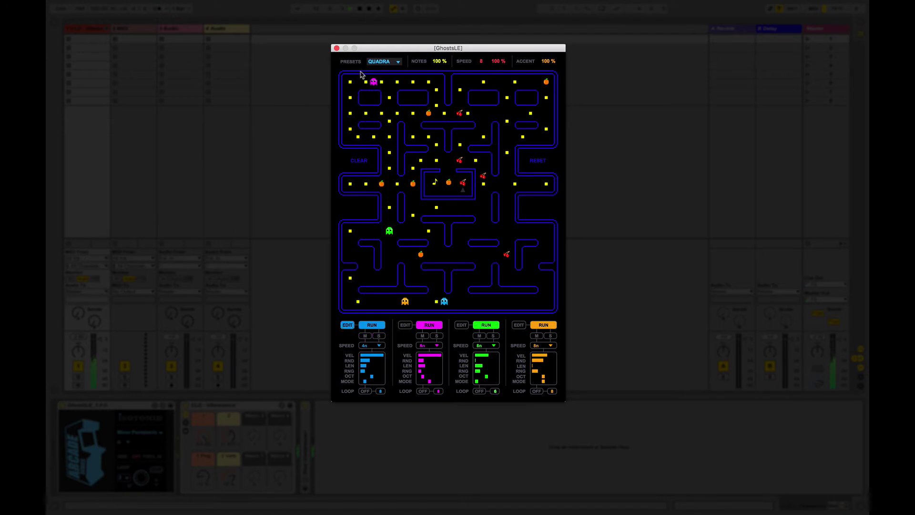
Step: Solo the blue ghost, turn its loop on, and raise its velocity near full and its randomness
left_click(379, 336)
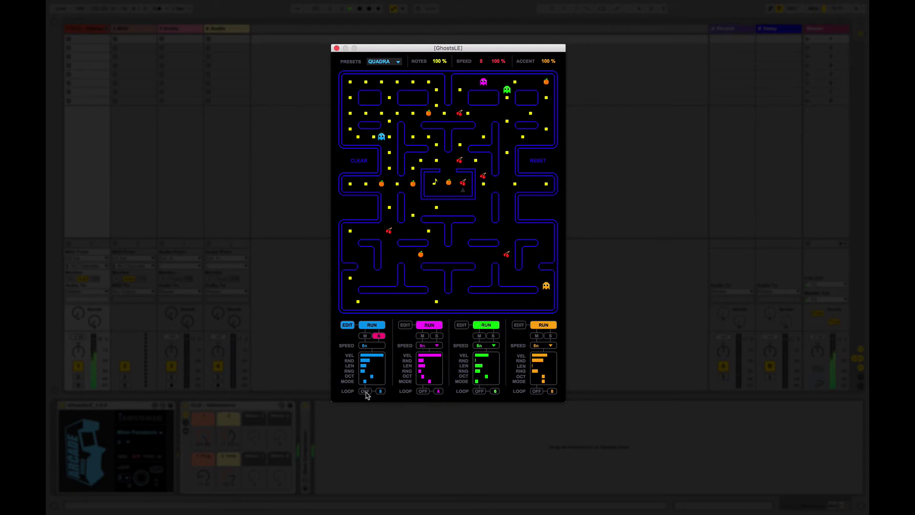
left_click(366, 391)
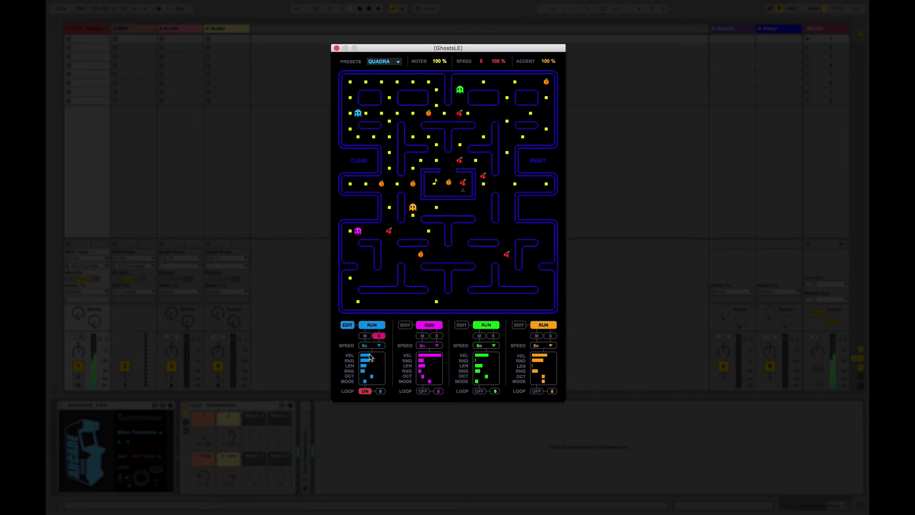
left_click(384, 355)
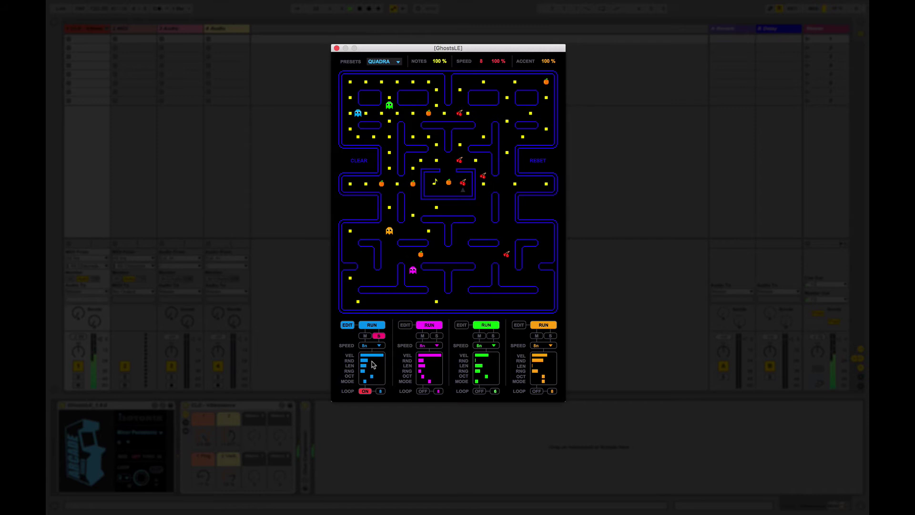
left_click(372, 361)
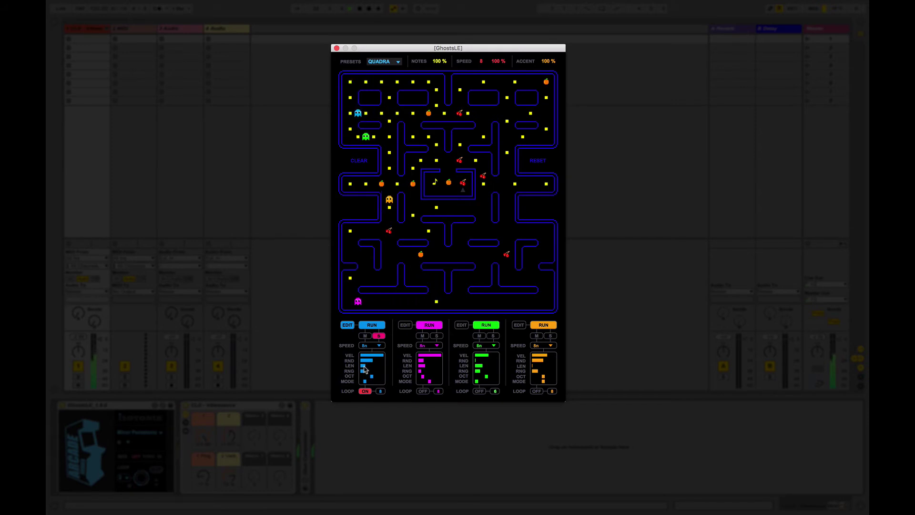
Step: Lengthen the blue ghost's notes, widen its pitch range, change mode and octave, then unsolo it
left_click_drag(368, 366, 385, 366)
left_click_drag(365, 374, 371, 374)
mouse_move(361, 372)
left_mouse_down()
mouse_move(375, 375)
mouse_move(362, 375)
left_mouse_up()
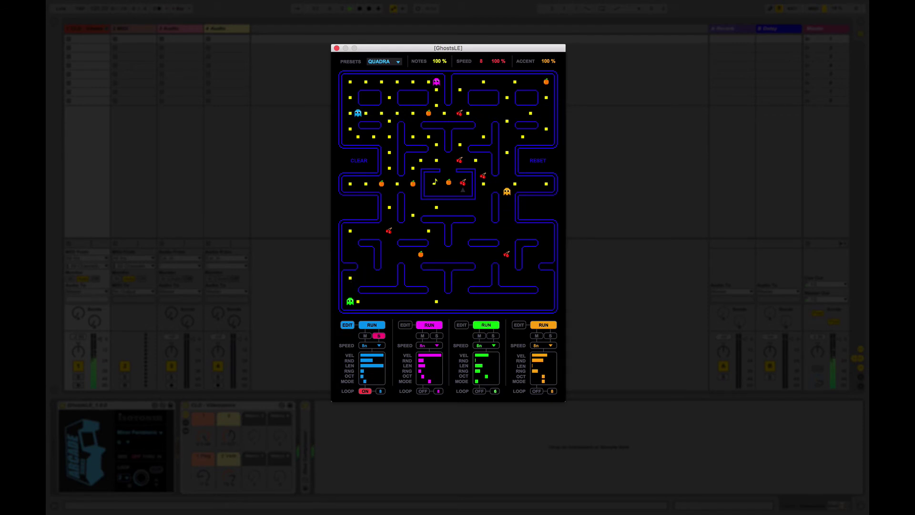
left_click(369, 383)
left_click(373, 377)
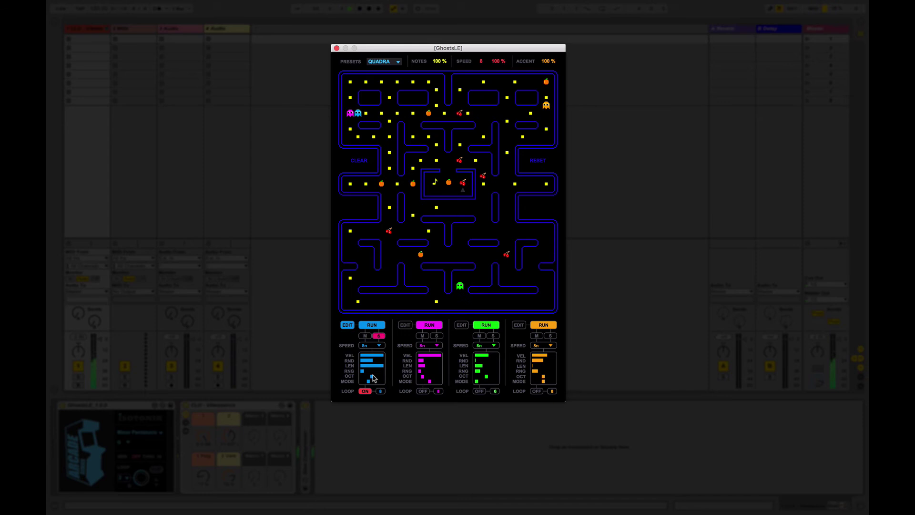
left_click(378, 335)
Step: Loop the magenta ghost over 7 steps, max green's velocity, and paint dots in the lower maze
mouse_move(439, 390)
left_mouse_down()
mouse_move(445, 394)
mouse_move(423, 388)
left_mouse_up()
left_click(424, 390)
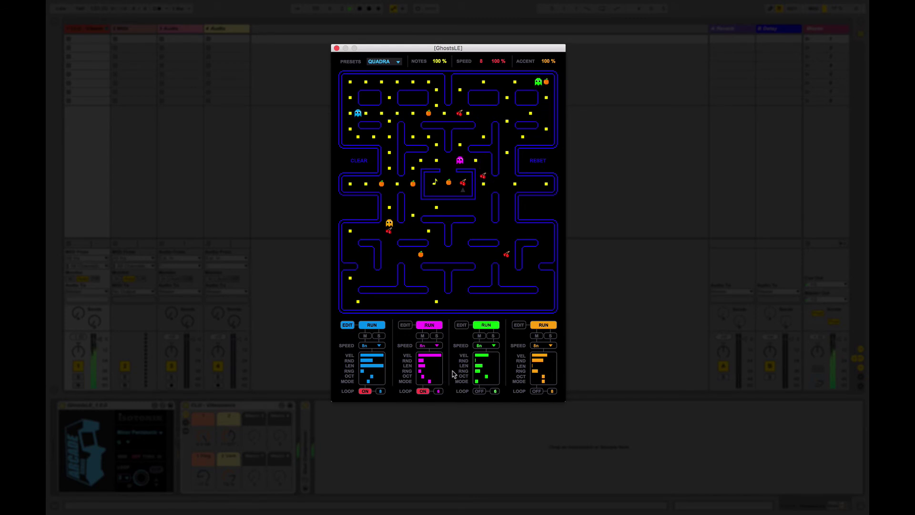
left_click_drag(488, 356, 498, 355)
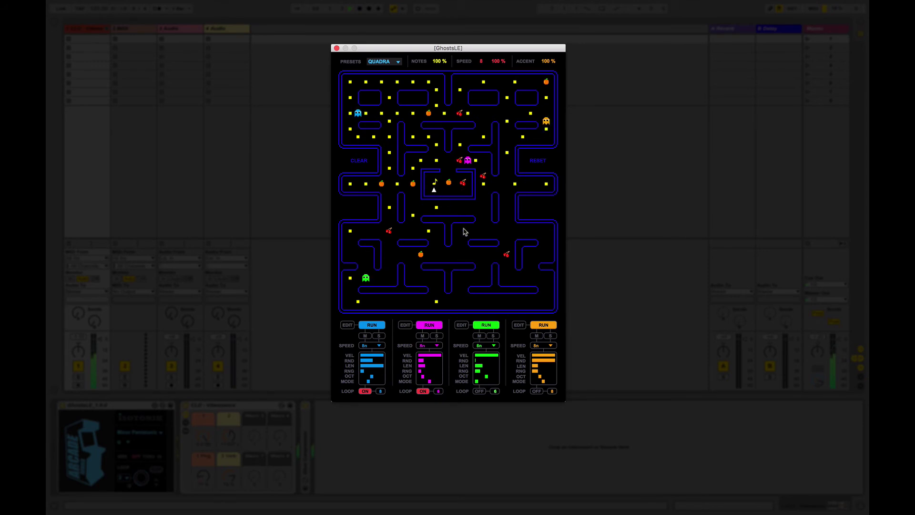
mouse_move(469, 254)
left_mouse_down()
mouse_move(509, 278)
mouse_move(531, 278)
left_mouse_up()
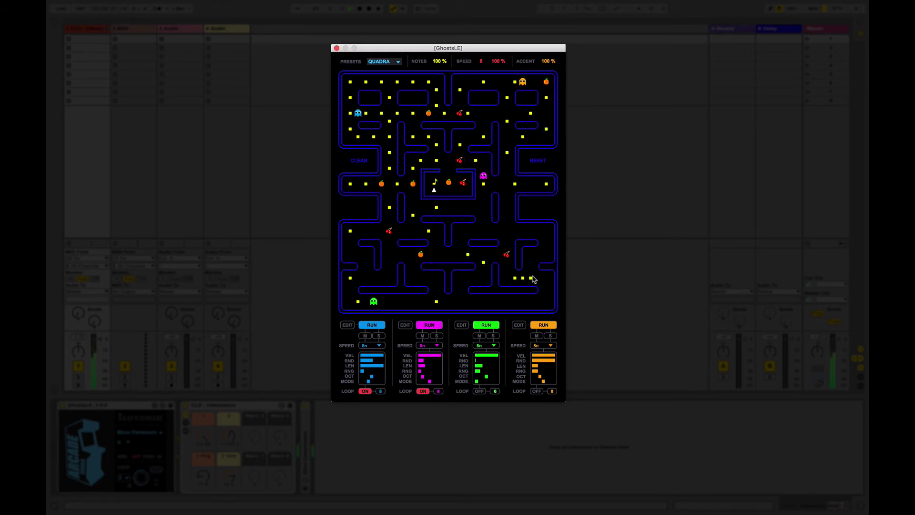
mouse_move(535, 245)
left_mouse_down()
mouse_move(484, 308)
mouse_move(464, 302)
mouse_move(533, 303)
mouse_move(412, 288)
mouse_move(389, 303)
mouse_move(422, 306)
left_mouse_up()
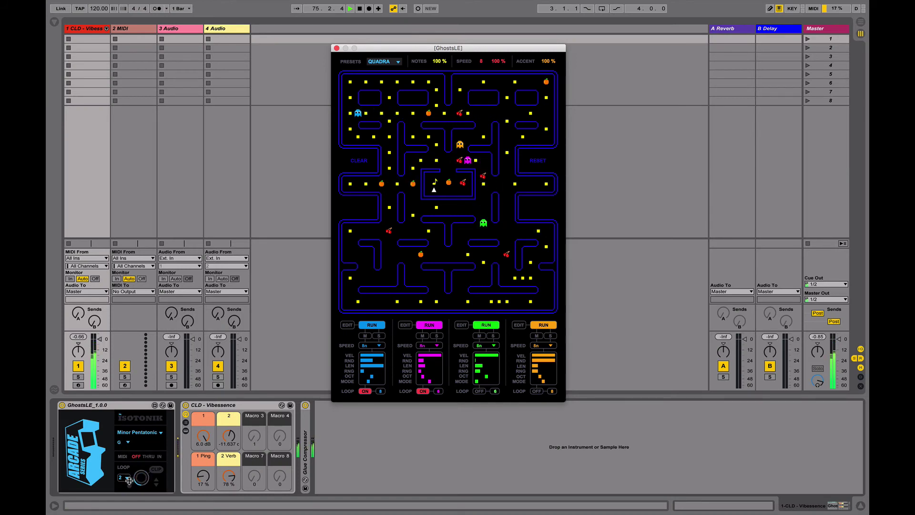
Step: Keep the GhostsLE looper's loop length at 2 from the Loop dropdown
left_click(127, 480)
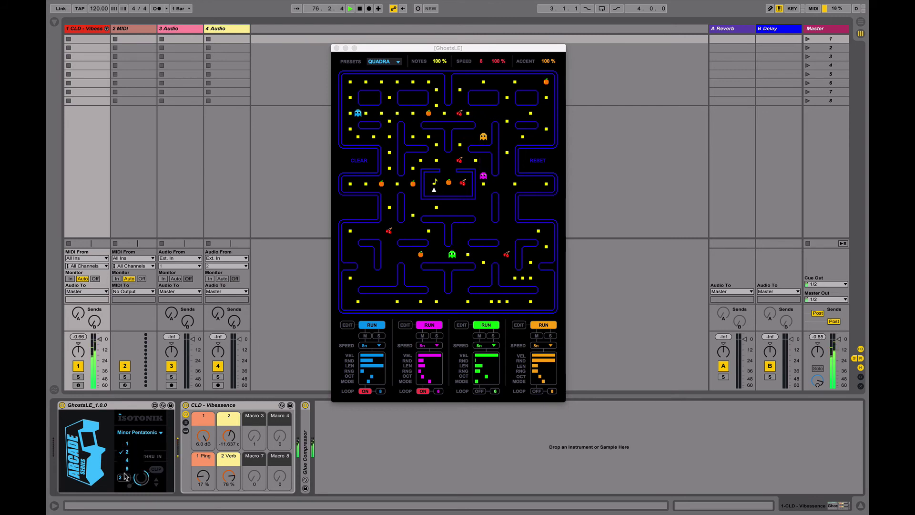
left_click(129, 456)
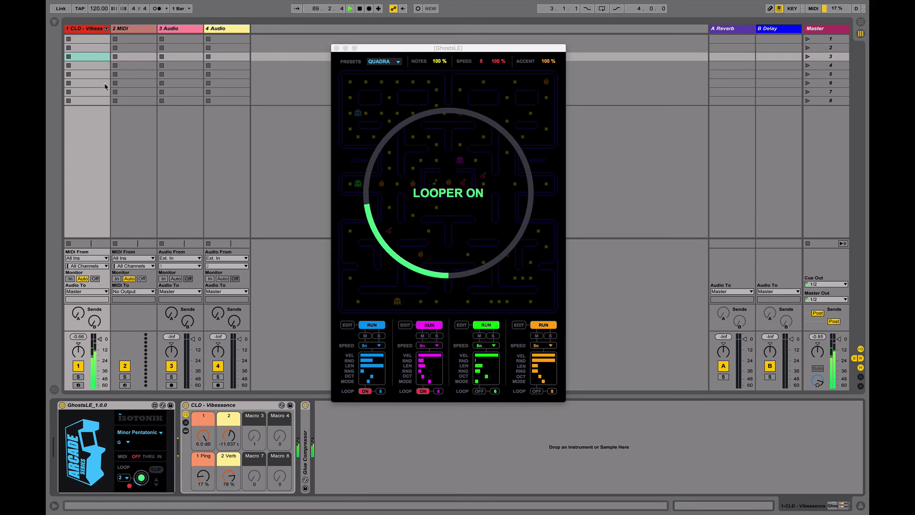
Step: Capture the looped MIDI into row 4 of CLD - Vibessence and inspect its folded notes
left_click(90, 65)
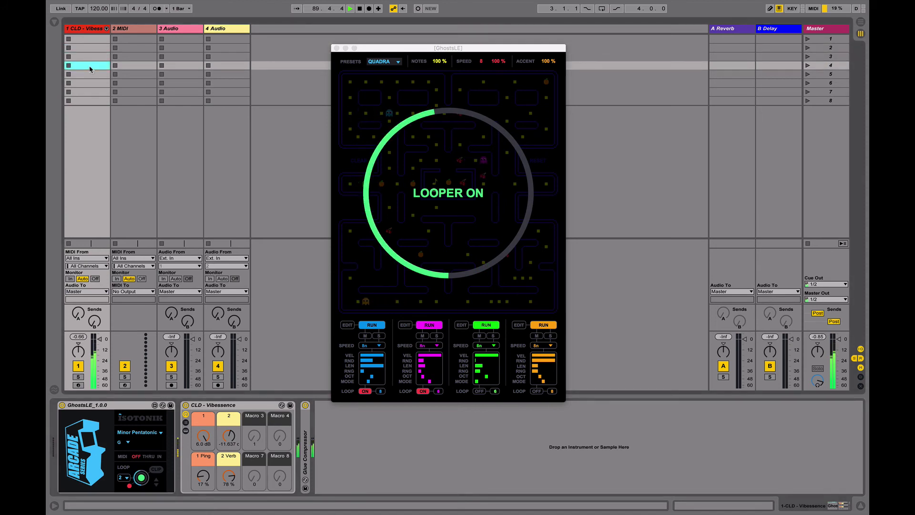
left_click(157, 470)
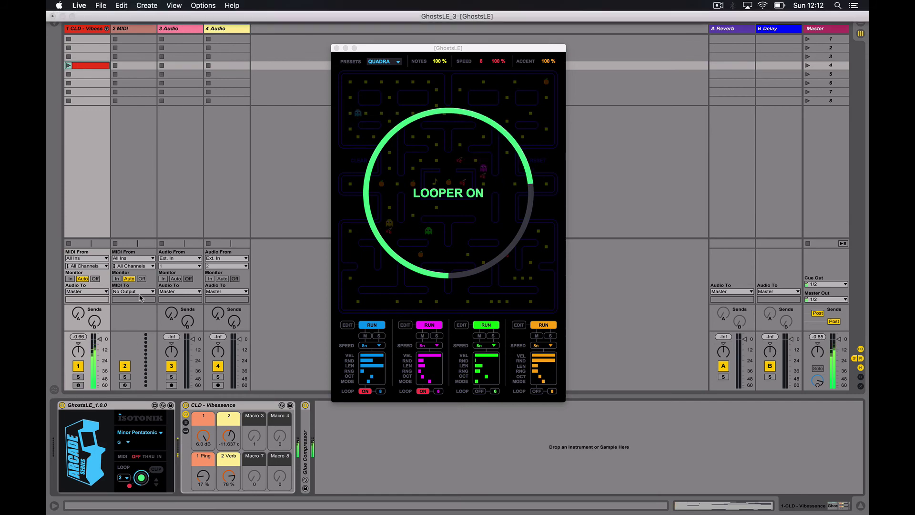
left_click(89, 450)
double_click(99, 66)
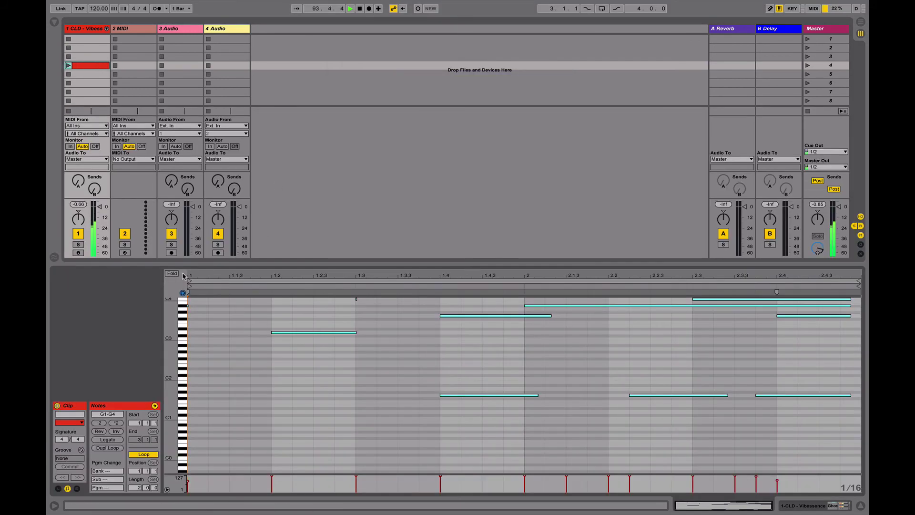
key("f")
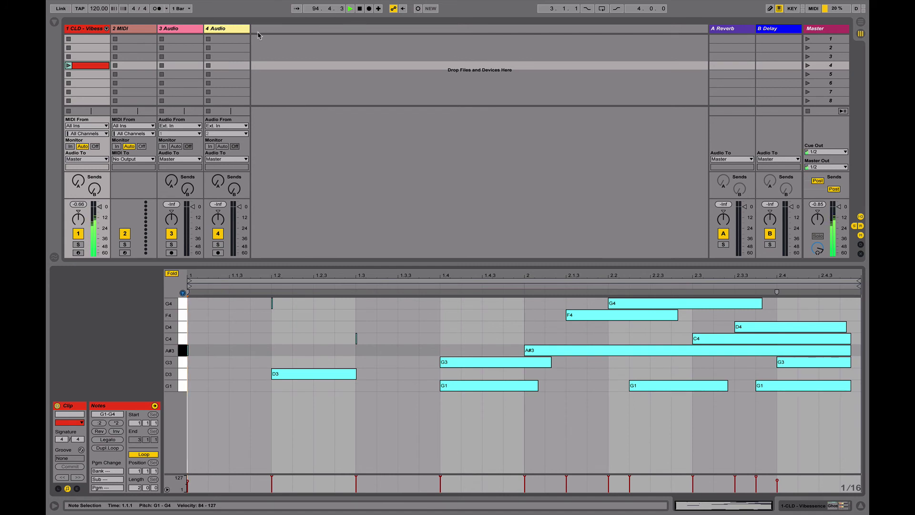
left_click(88, 31)
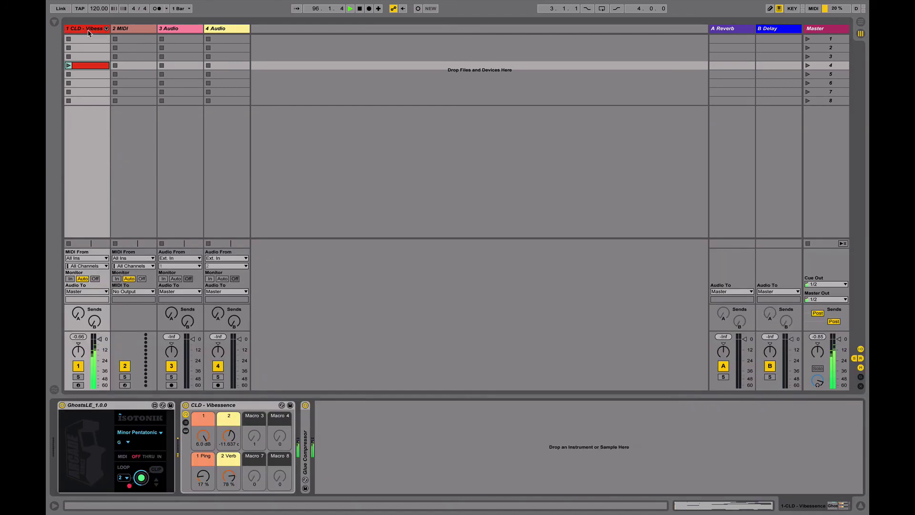
Step: Restart the looper, capture a second clip into row 5 of CLD - Vibessence, then stop looping
left_click(111, 467)
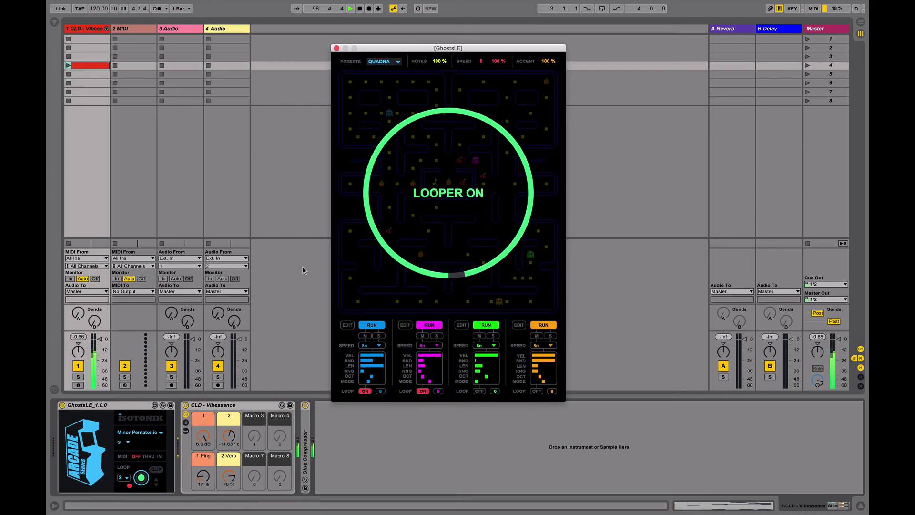
left_click(142, 479)
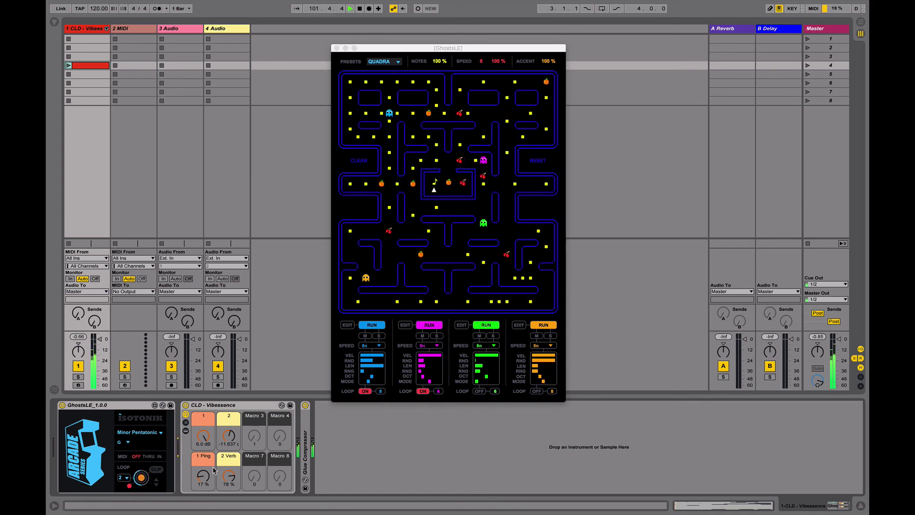
left_click(141, 129)
left_click(96, 76)
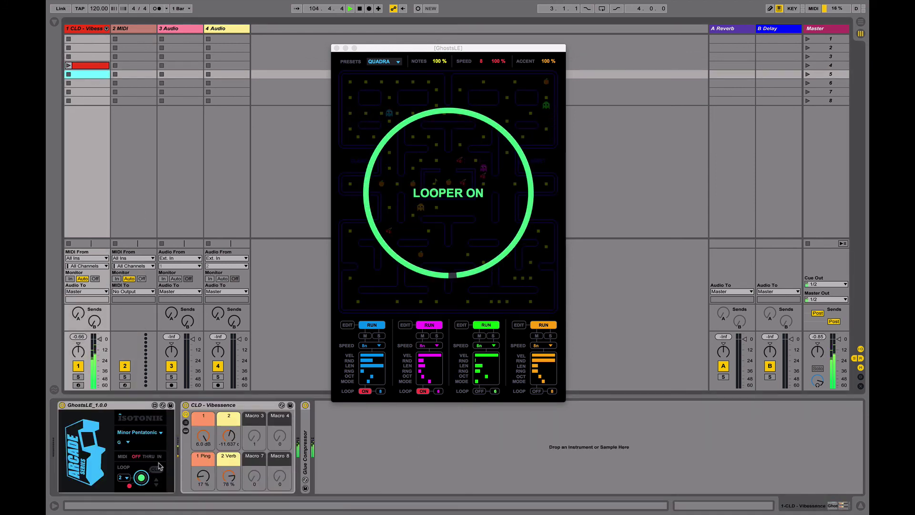
left_click(157, 469)
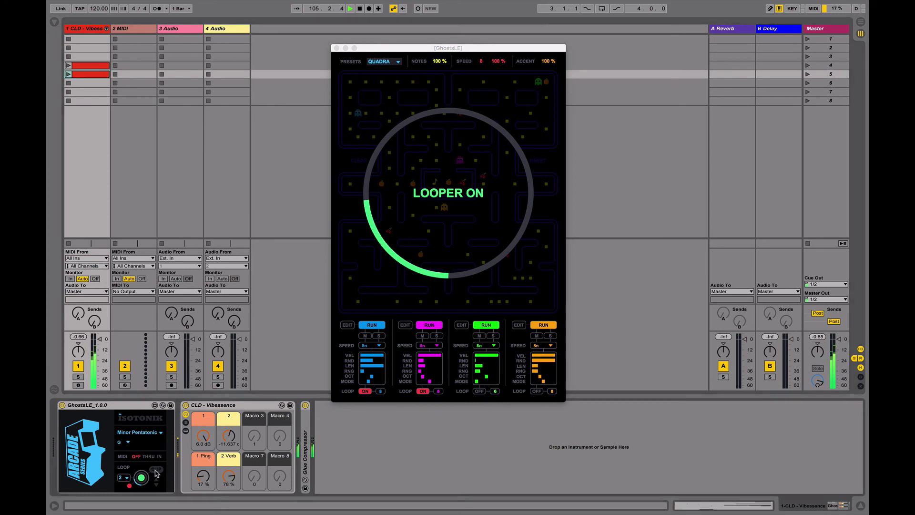
left_click(129, 486)
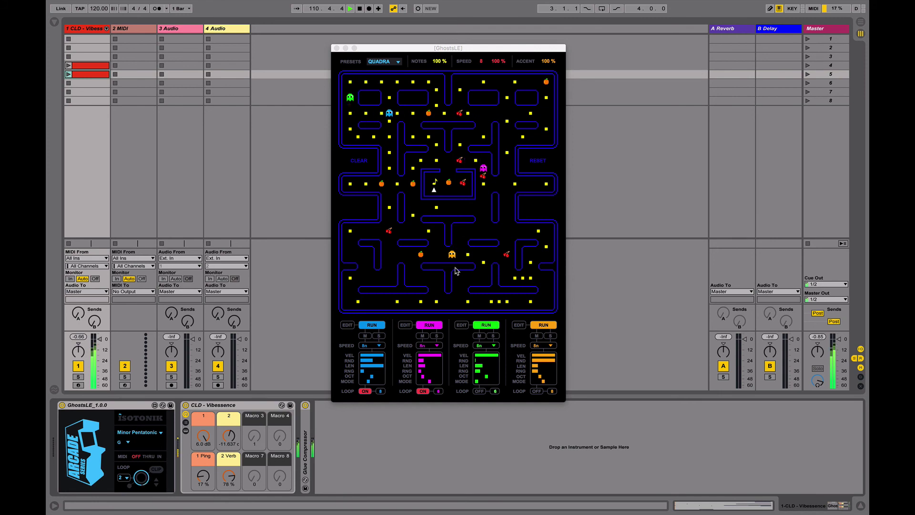
Step: Reset GhostsLE, start the green ghost running, and clear all dots from the maze
left_click(537, 163)
left_click(537, 163)
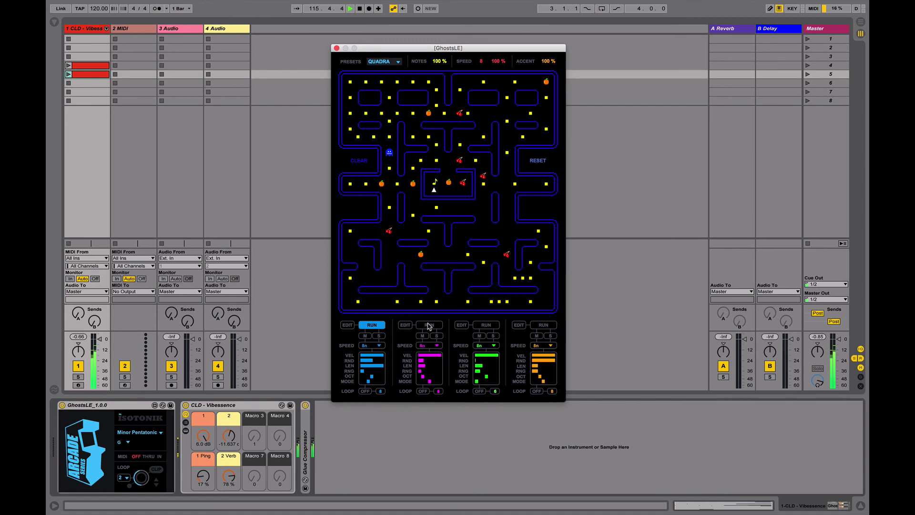
left_click(485, 325)
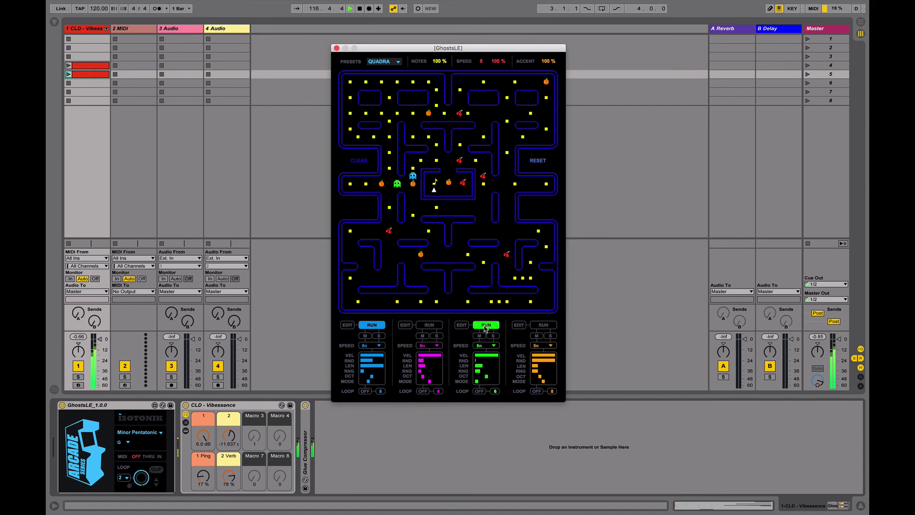
left_click(361, 160)
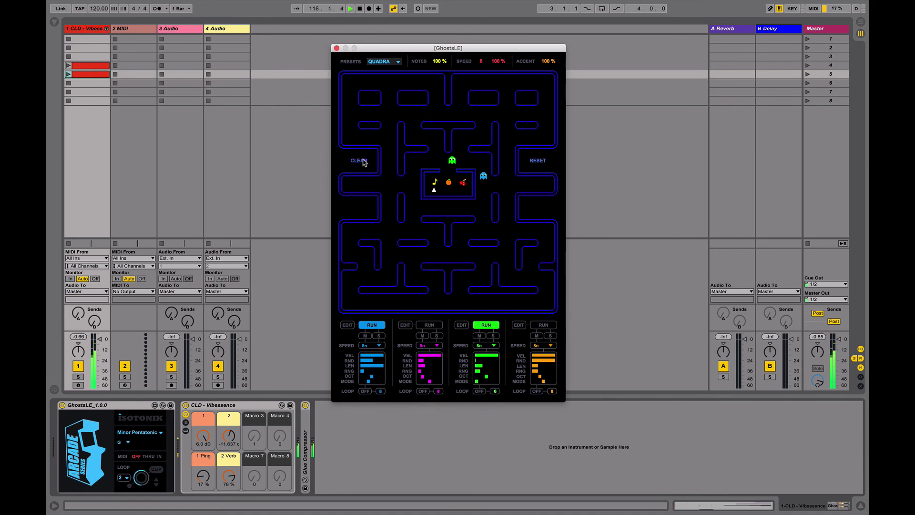
Step: Scatter eight new note dots across the maze, mostly in the upper-right area
left_click(429, 137)
left_click(483, 113)
left_click(523, 113)
left_click(530, 112)
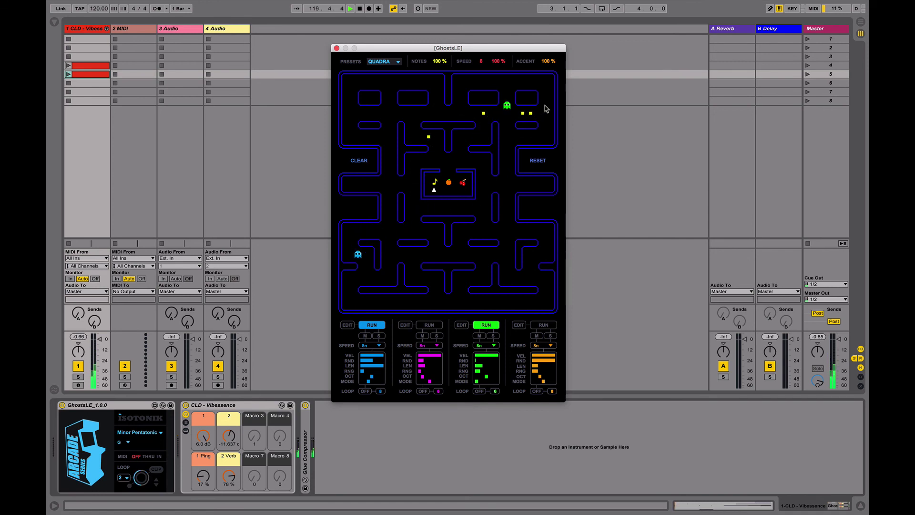
left_click(546, 106)
left_click(491, 82)
left_click(507, 105)
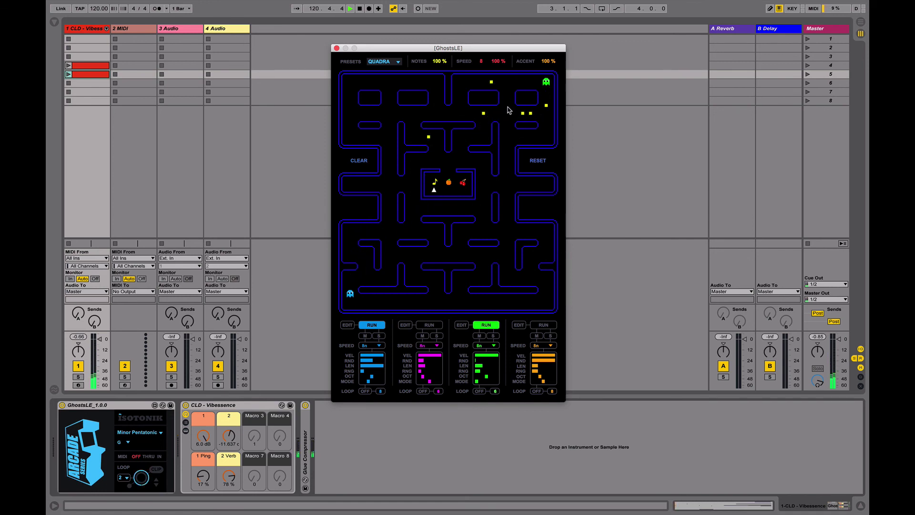
left_click(507, 137)
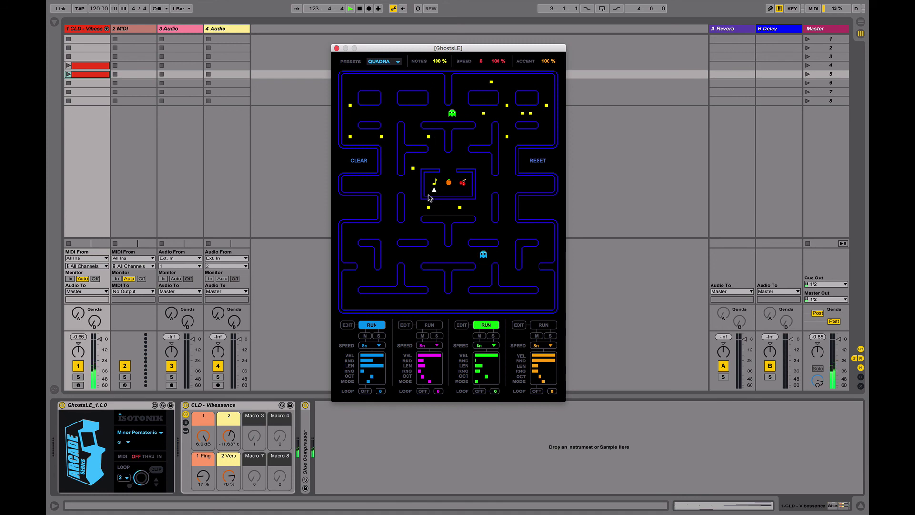
Step: Place one more note dot in the maze, left of the ghost box
left_click(412, 208)
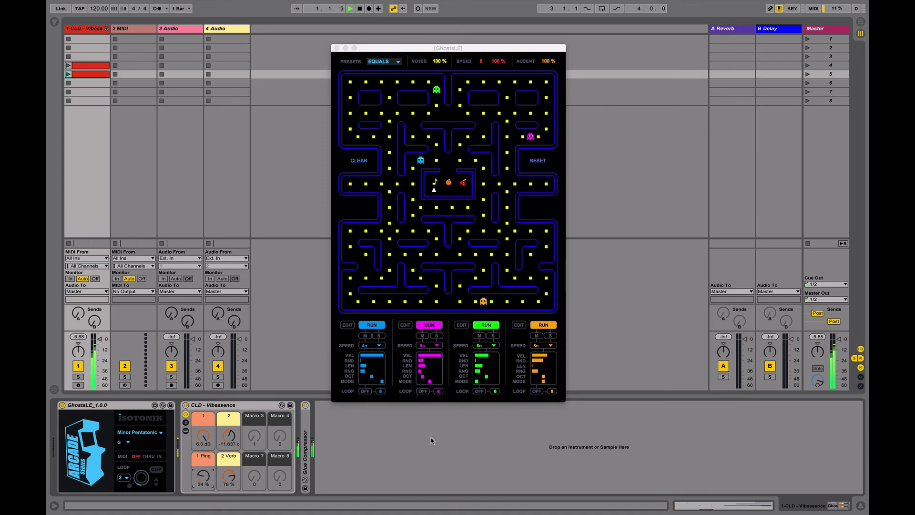